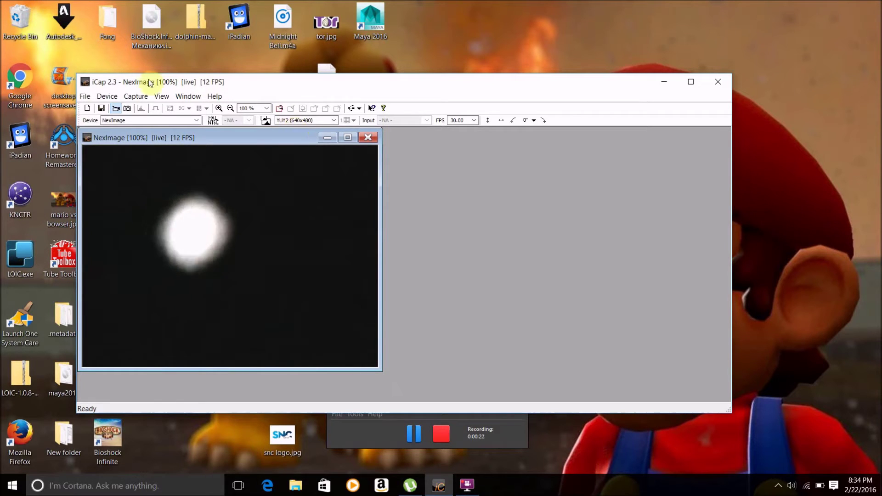
- Snap a still from the live NexImage feed and save it to the Desktop as a bitmap image named jupiter
click(137, 96)
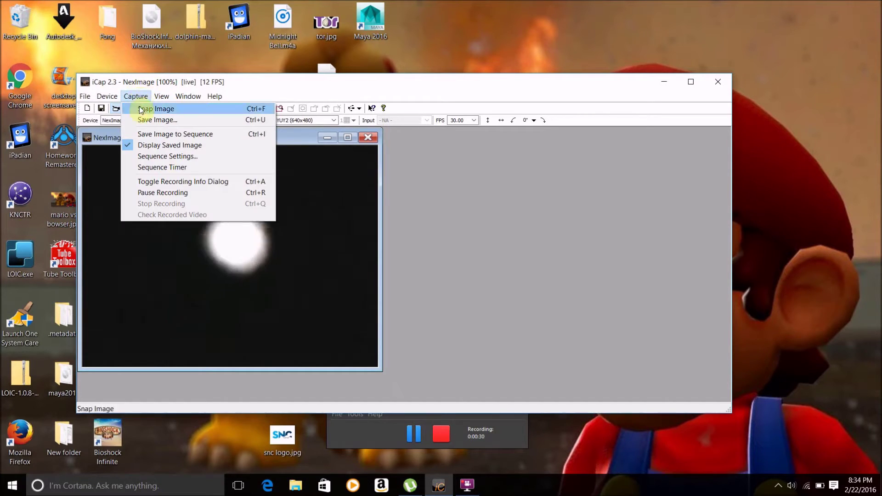
click(141, 111)
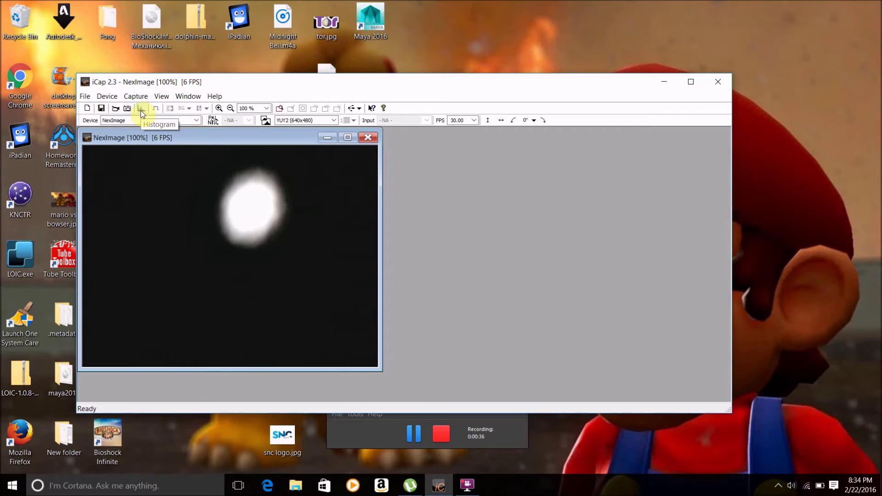
click(136, 95)
click(144, 120)
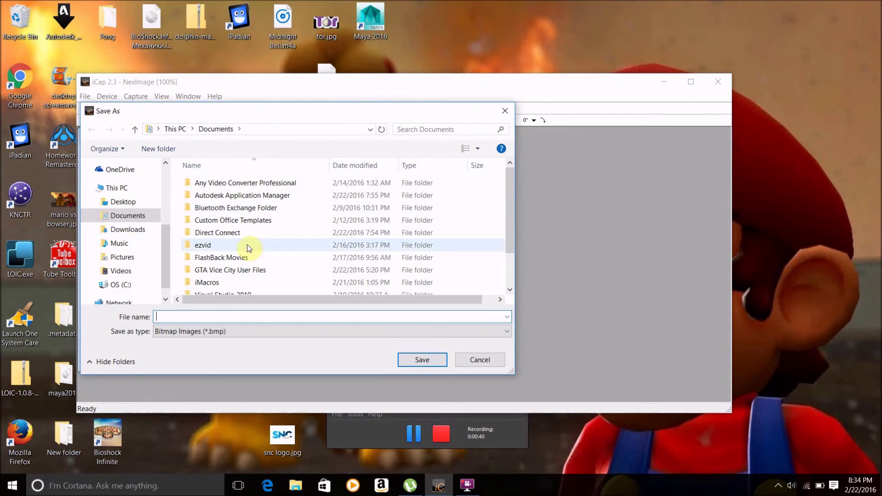
text(jupiter)
click(123, 202)
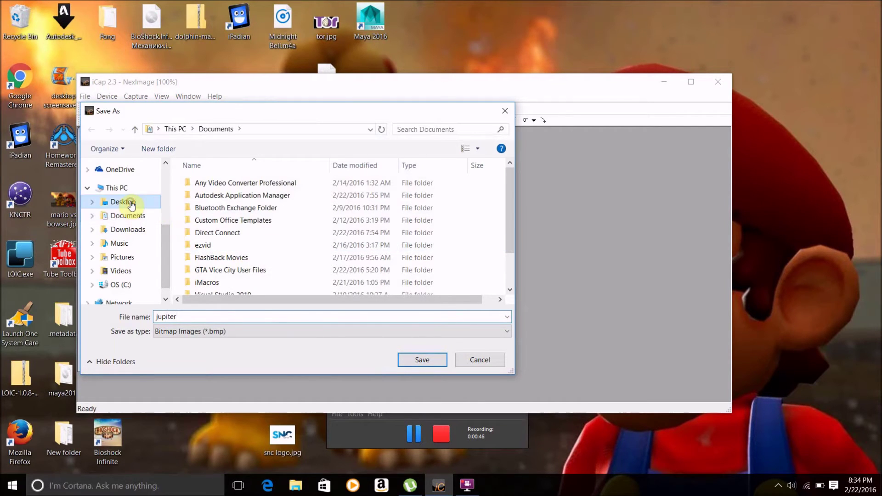
click(412, 360)
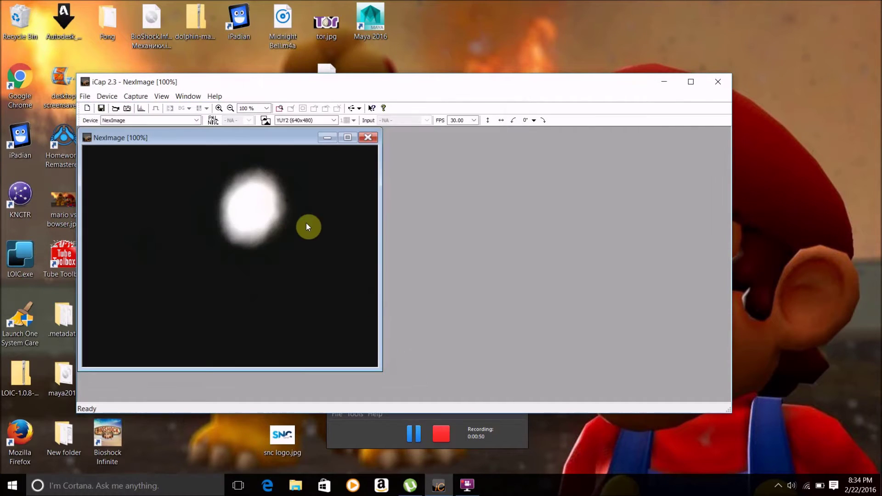
- View the saved jupiter.bmp from the desktop in the Photos app and close it
click(664, 82)
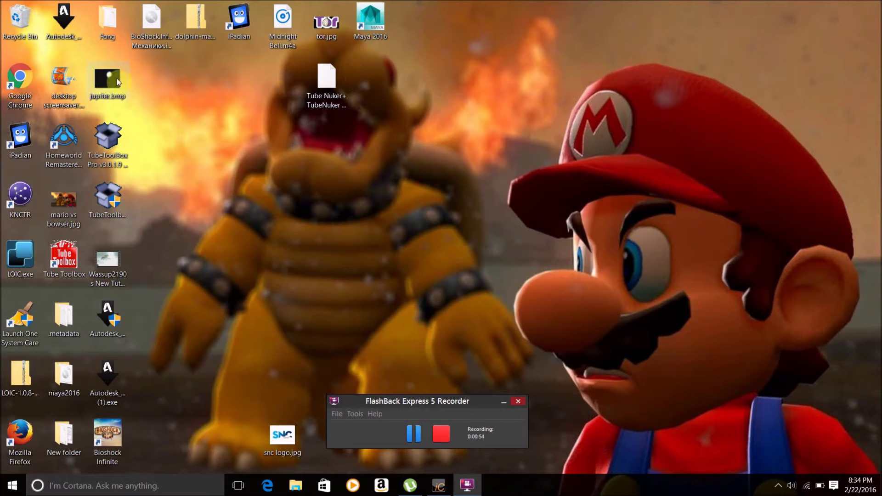
double_click(116, 78)
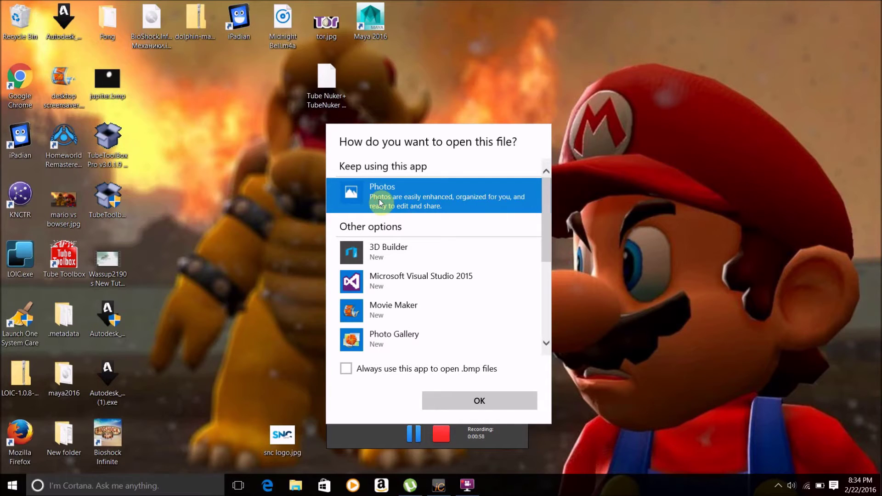
click(410, 197)
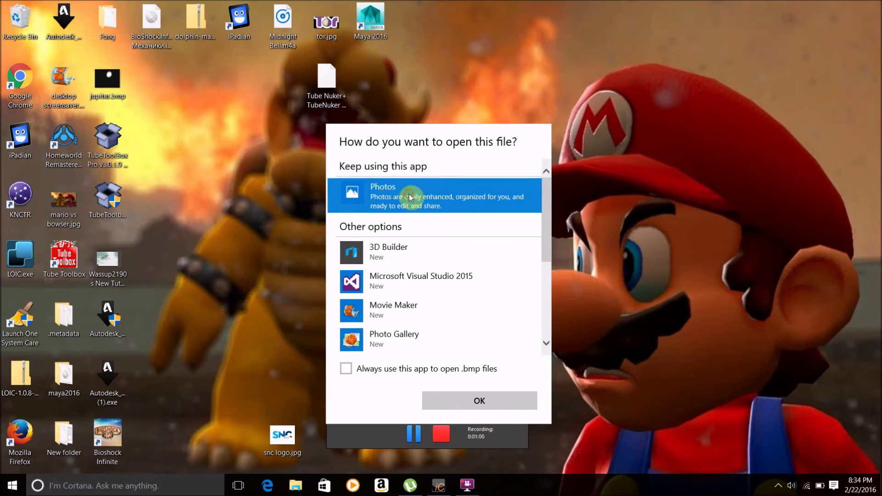
click(495, 400)
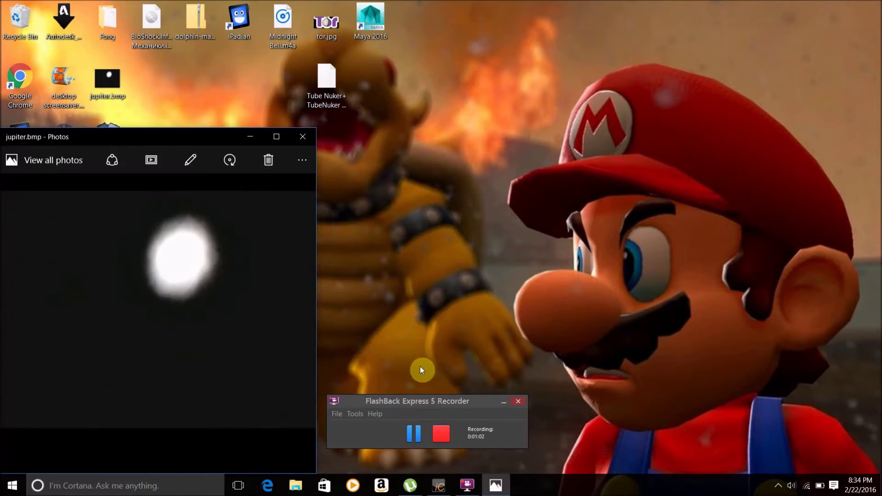
click(304, 143)
- Return to iCap, start a paused video recording of the NexImage camera, and stop it to unlock the recording options
click(442, 480)
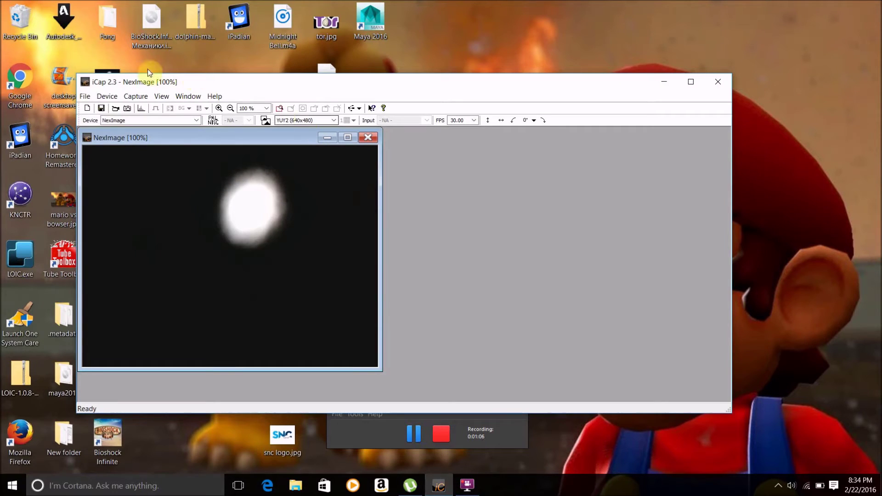
click(85, 95)
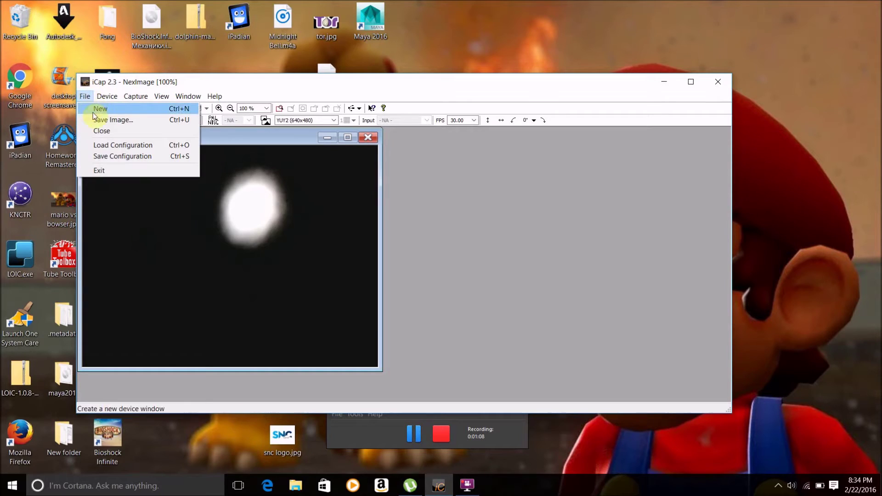
mouse_move(133, 97)
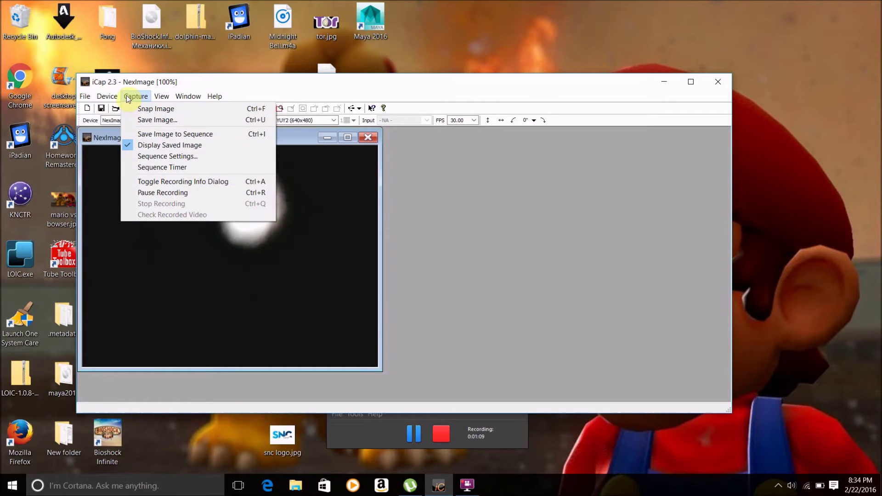
click(153, 194)
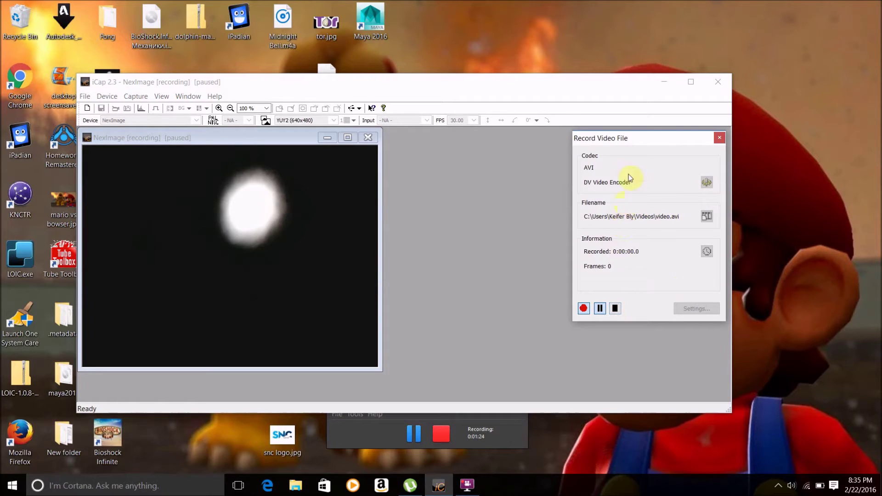
drag(649, 139, 473, 166)
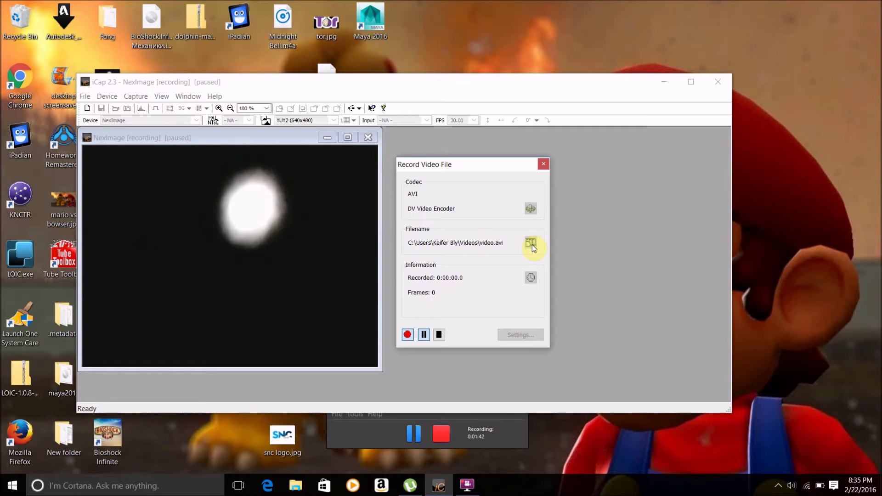
click(530, 207)
click(439, 335)
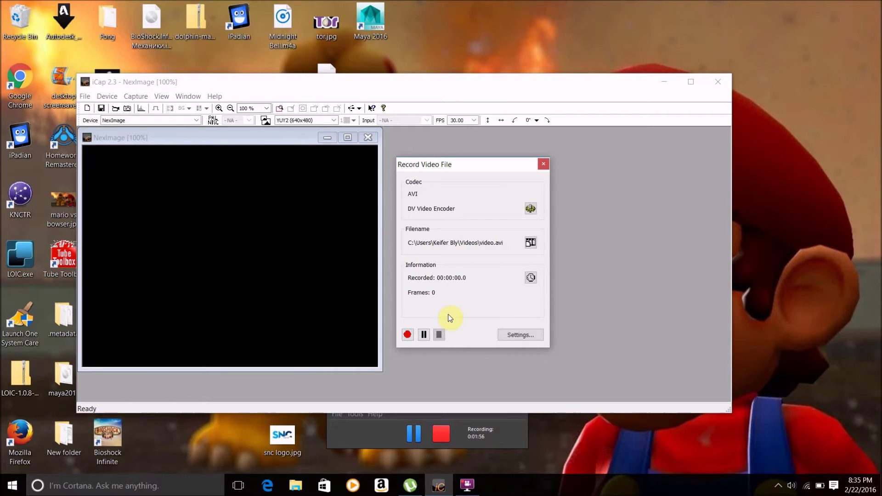
- Open the recording's codec settings and examine the container type choice and the video file naming options
click(531, 211)
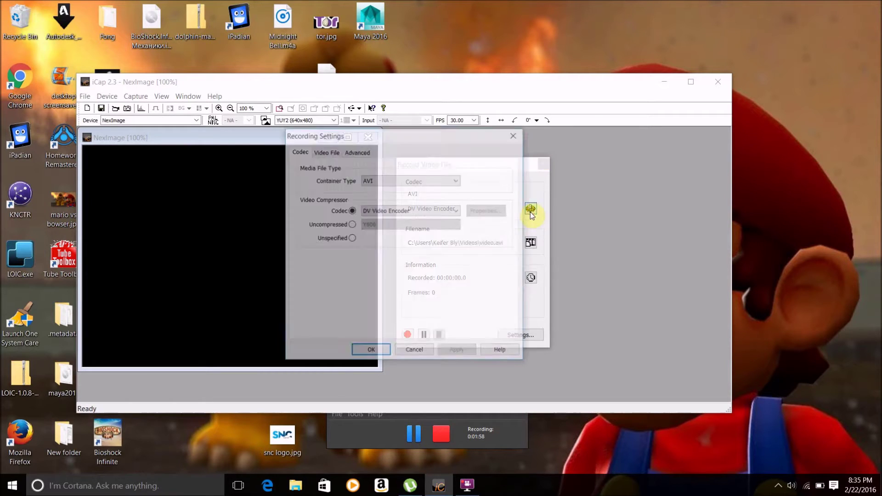
click(450, 178)
click(450, 178)
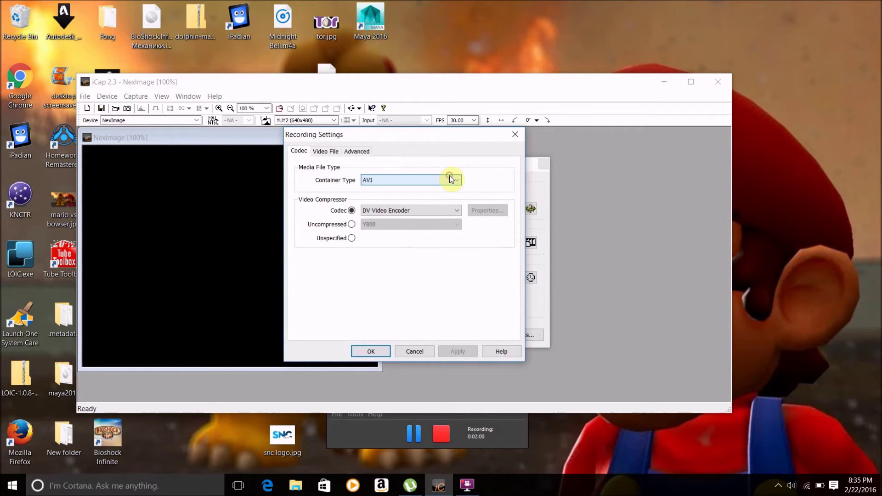
click(449, 177)
click(449, 177)
click(449, 176)
click(449, 177)
click(325, 151)
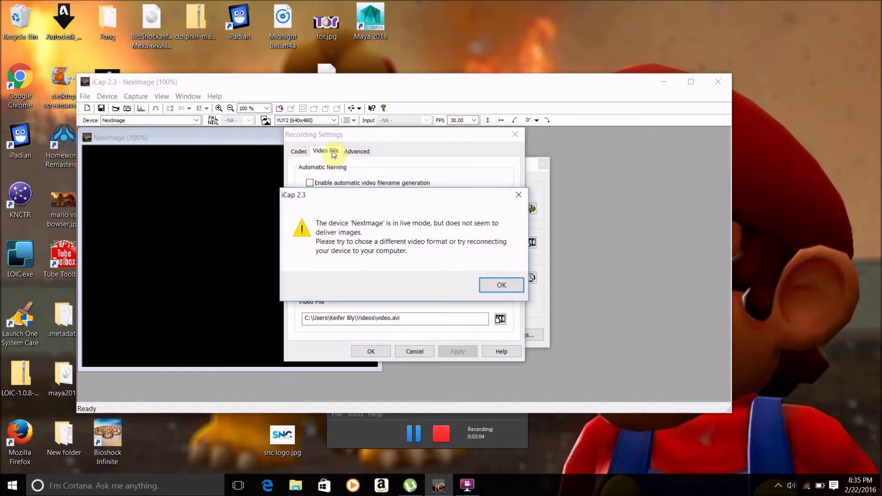
click(500, 284)
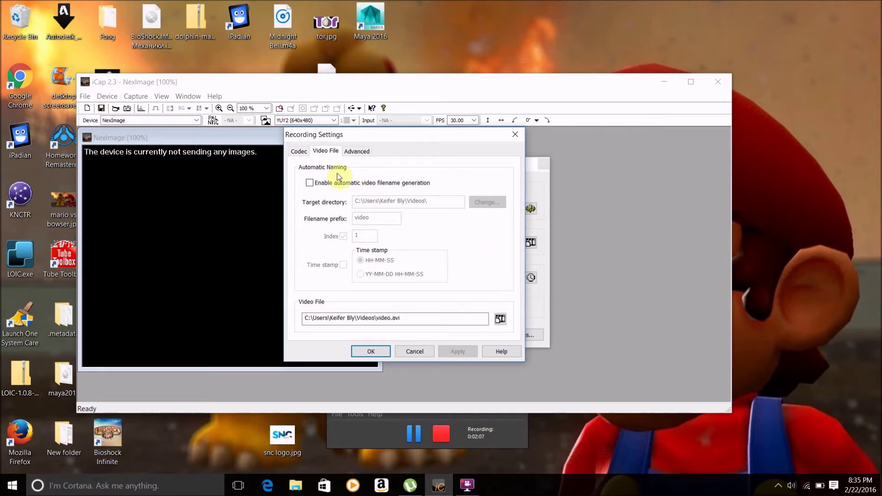
- Select DV Video Encoder as the codec for the AVI container and accept the recording settings
click(308, 152)
click(380, 181)
click(380, 181)
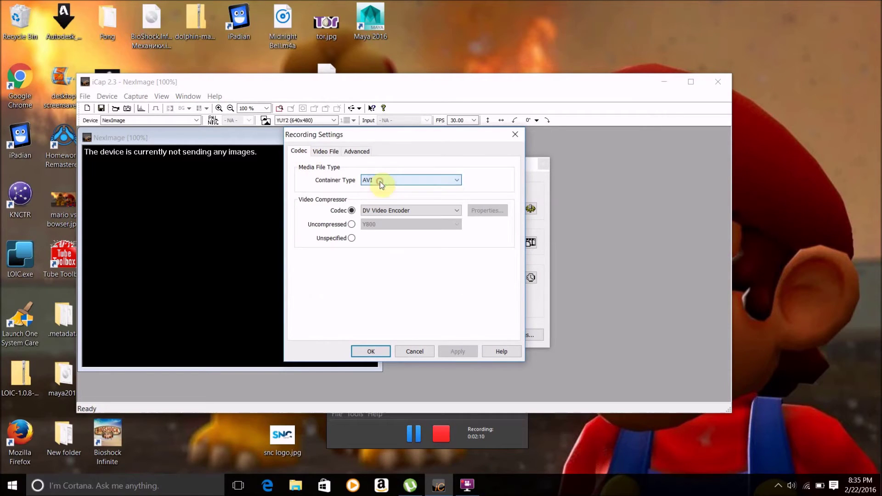
click(377, 210)
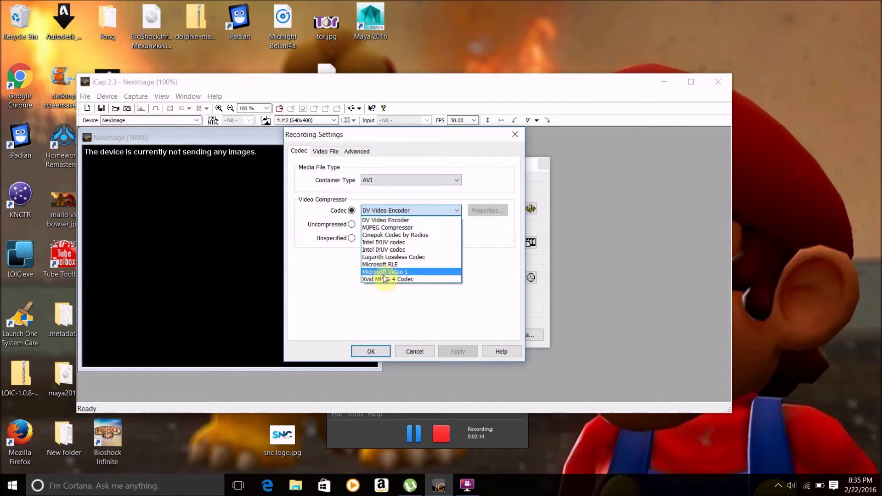
click(394, 220)
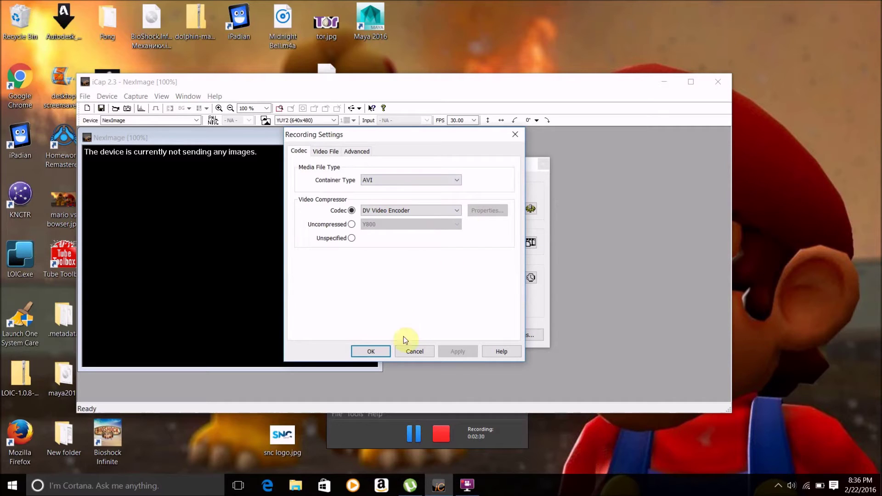
click(372, 351)
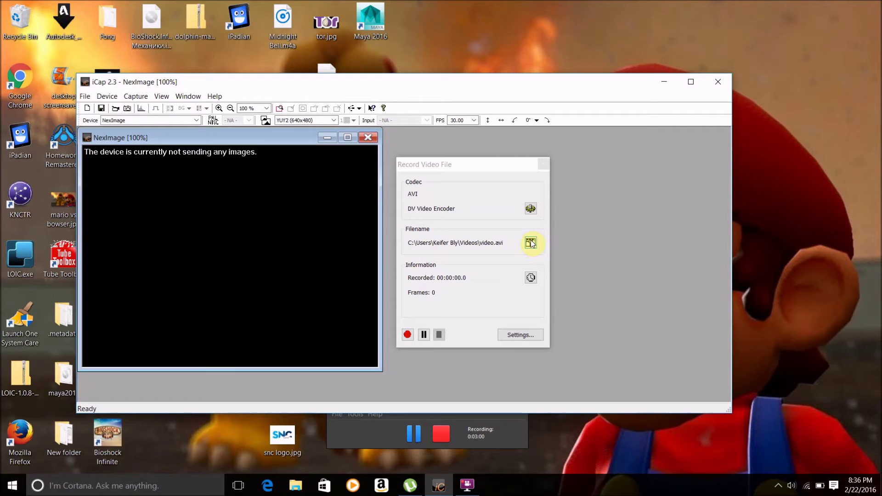
click(530, 243)
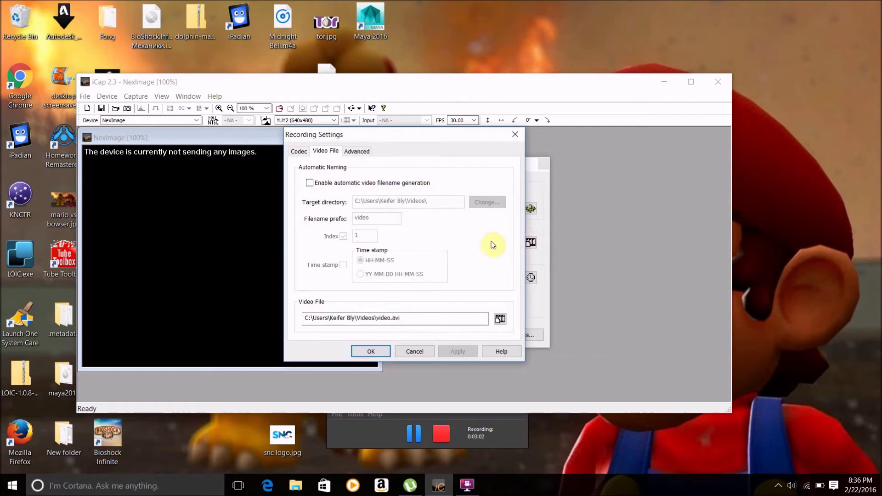
click(303, 157)
click(517, 134)
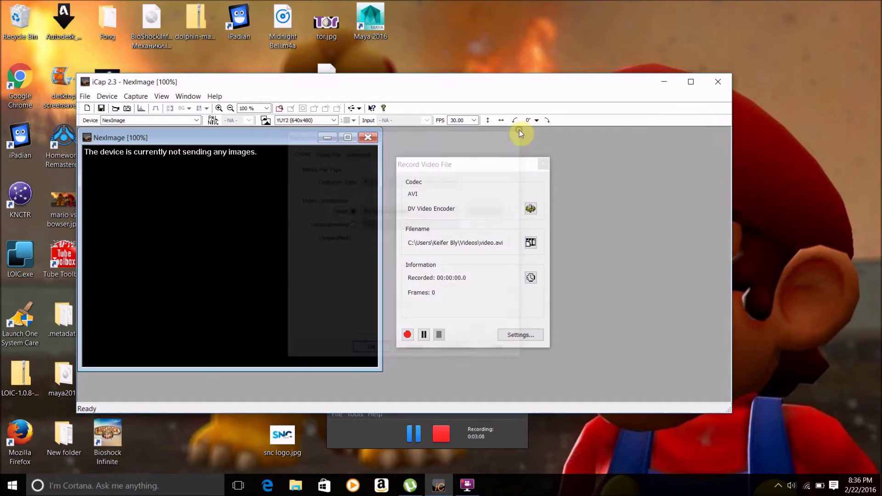
- Enable automatic video filename generation in the recording's video file settings and examine the generated file name
click(531, 243)
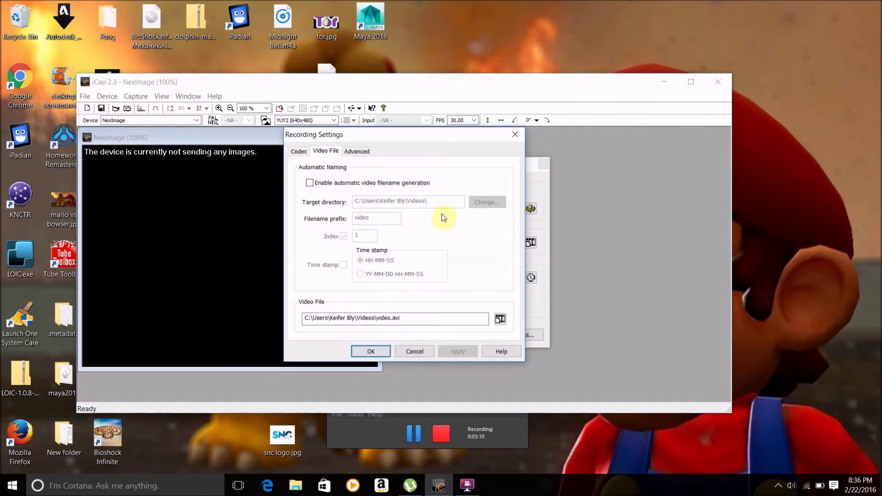
click(310, 184)
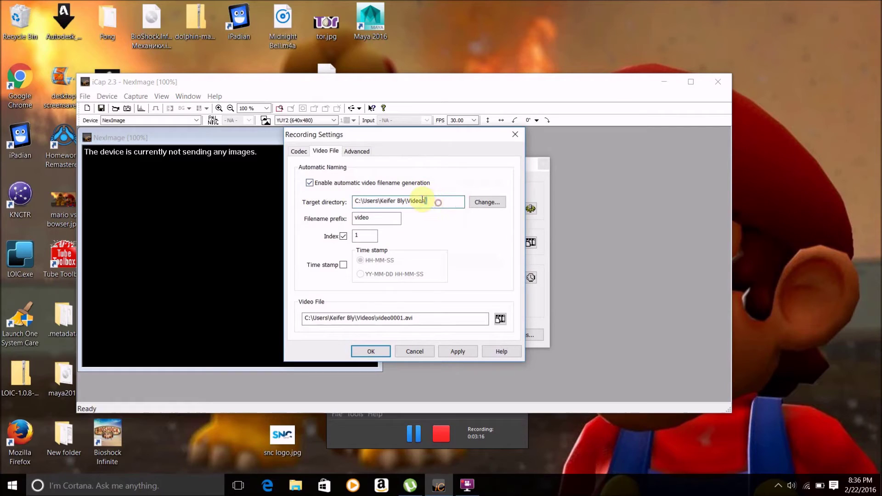
click(389, 221)
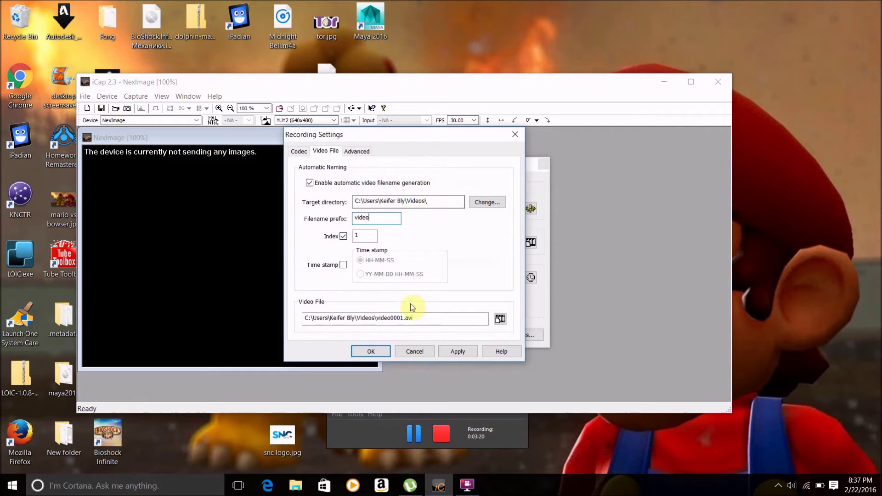
drag(414, 317, 379, 314)
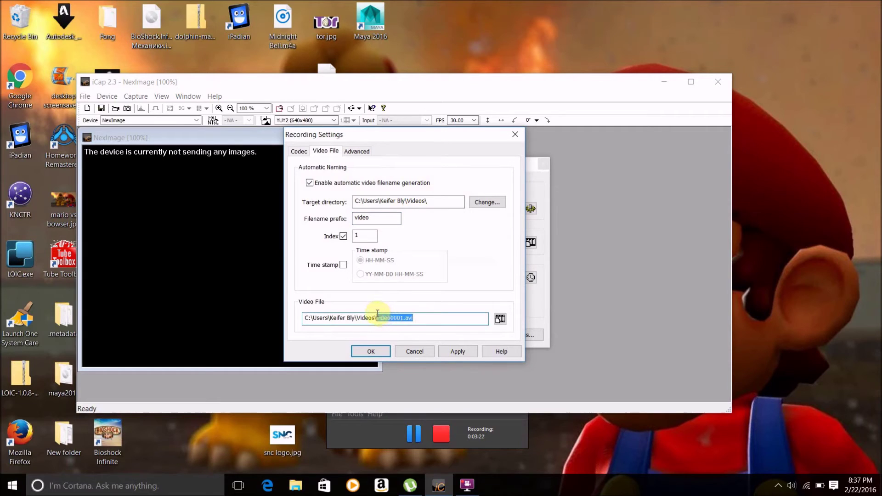
click(408, 322)
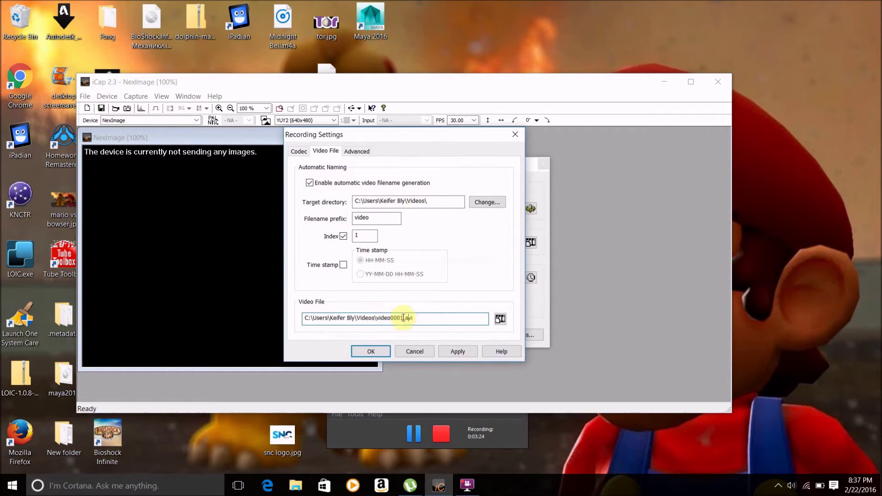
drag(403, 316, 376, 314)
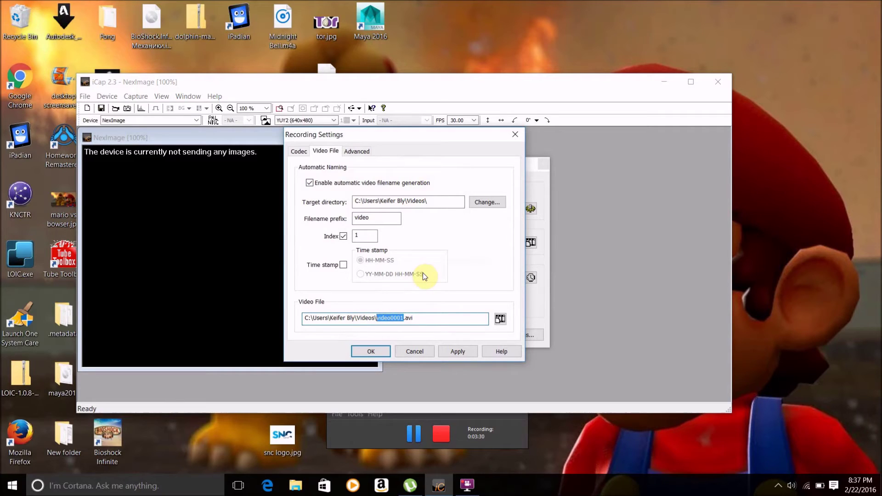
click(404, 317)
- Replace automatic naming with a manually chosen AVI file named jupiter on the Desktop, and accept the recording settings
click(501, 318)
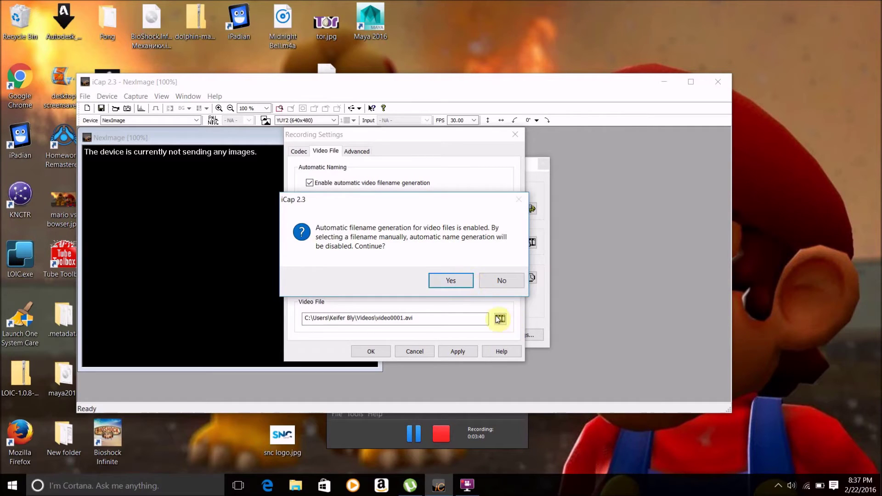
click(454, 282)
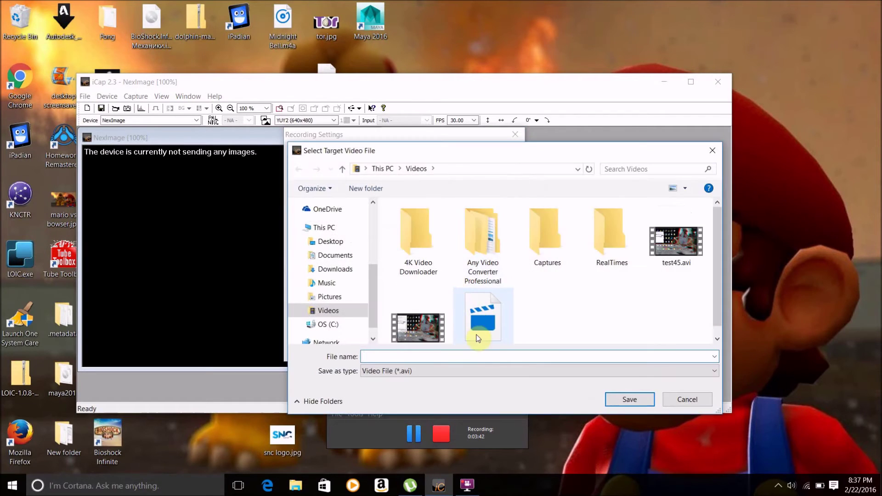
click(352, 242)
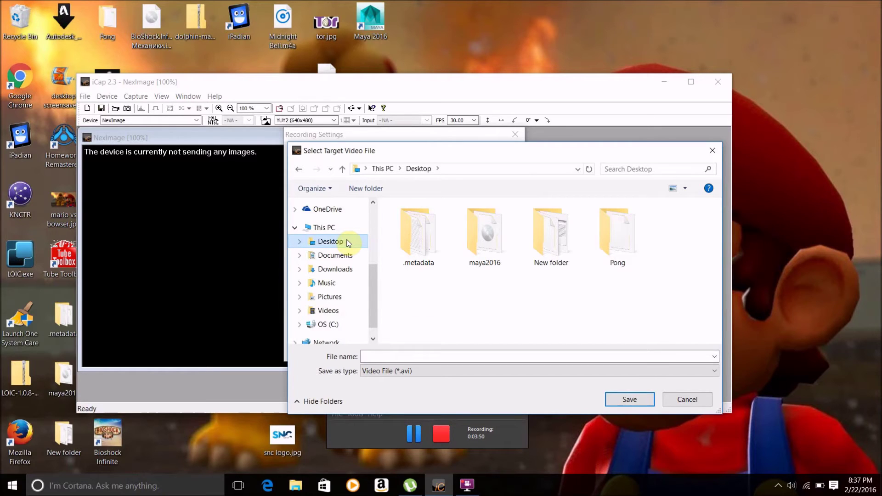
click(396, 356)
text(jupiter)
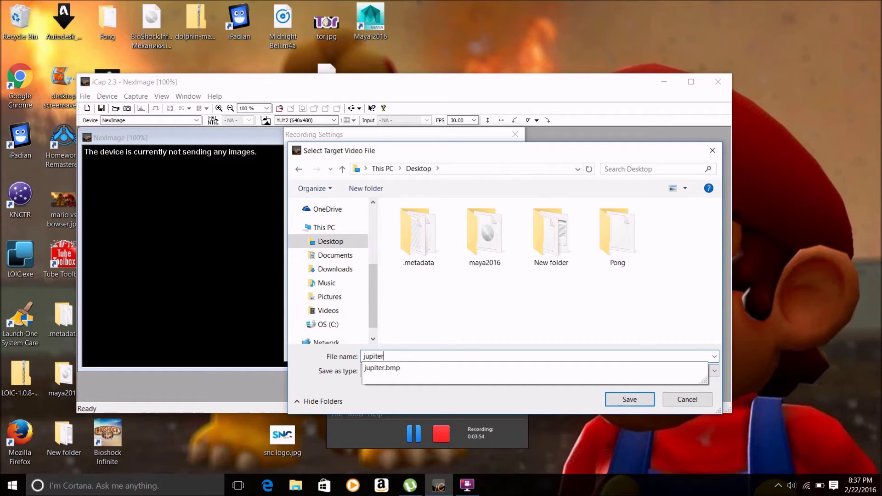
click(527, 395)
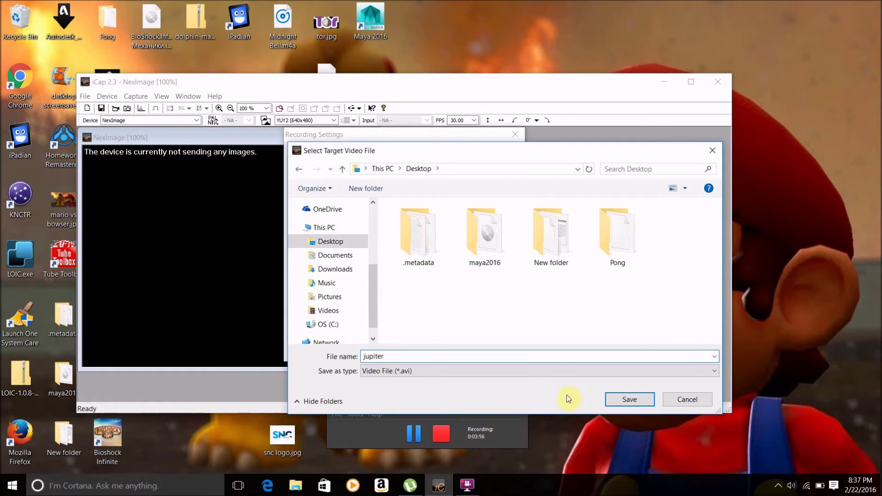
click(616, 401)
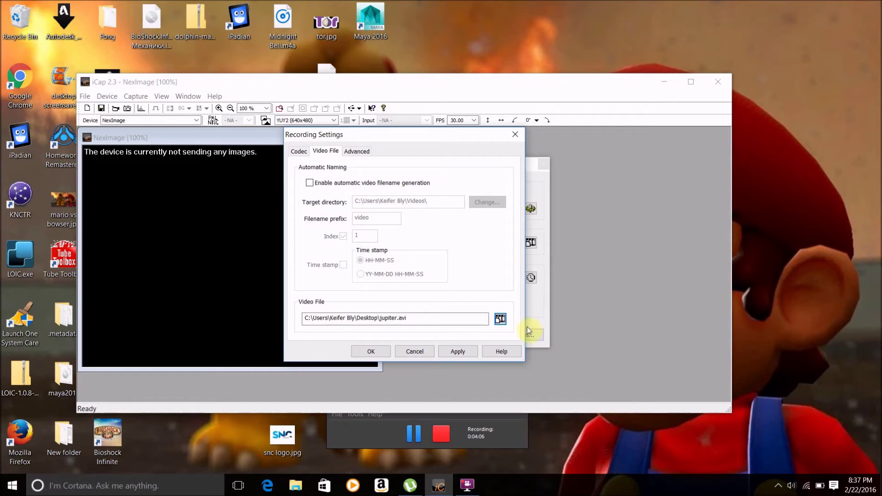
click(460, 351)
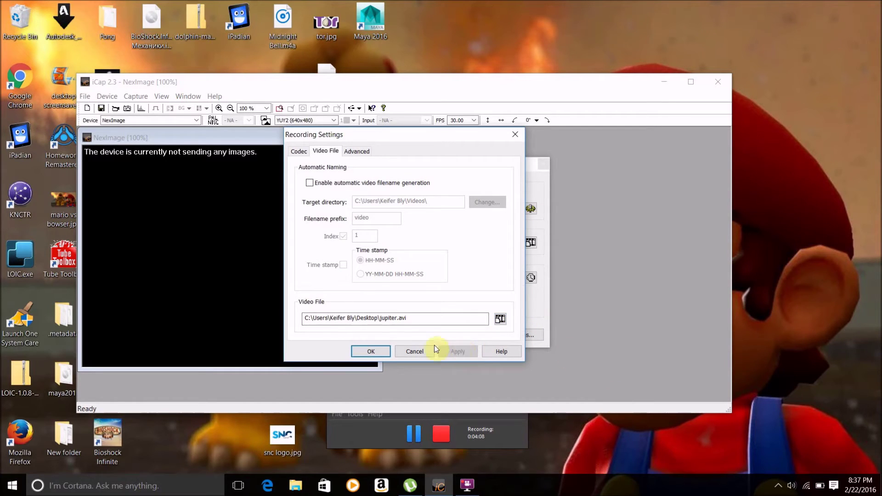
click(364, 349)
click(423, 294)
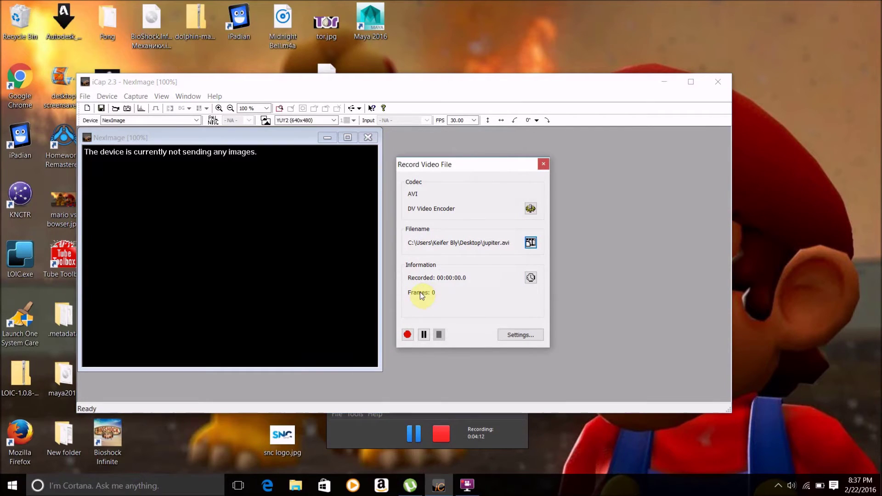
- Turn on the live view of the NexImage camera
click(282, 262)
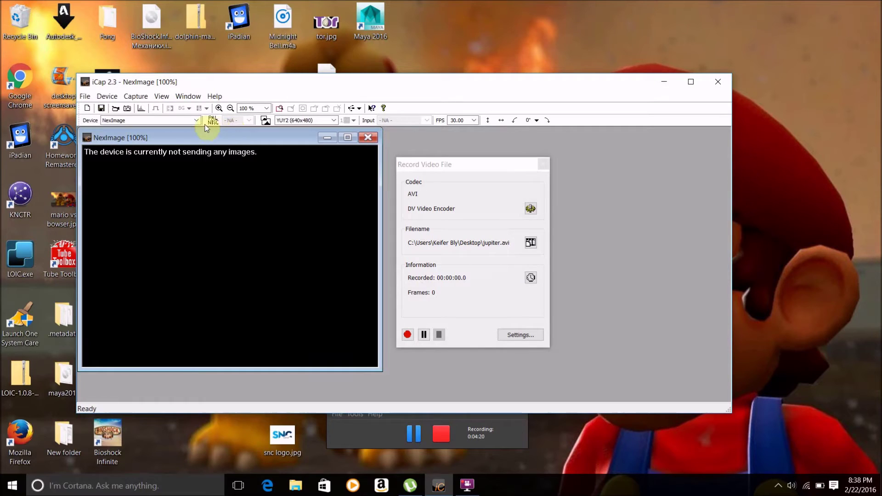
click(106, 98)
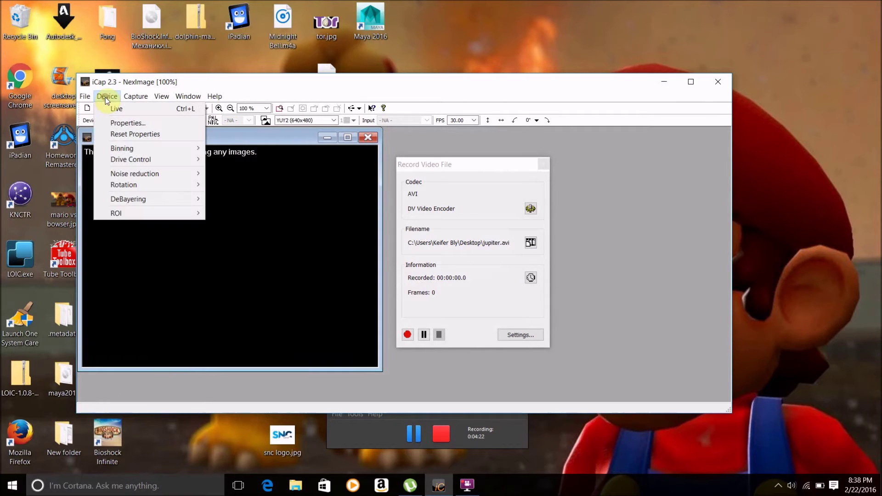
click(115, 109)
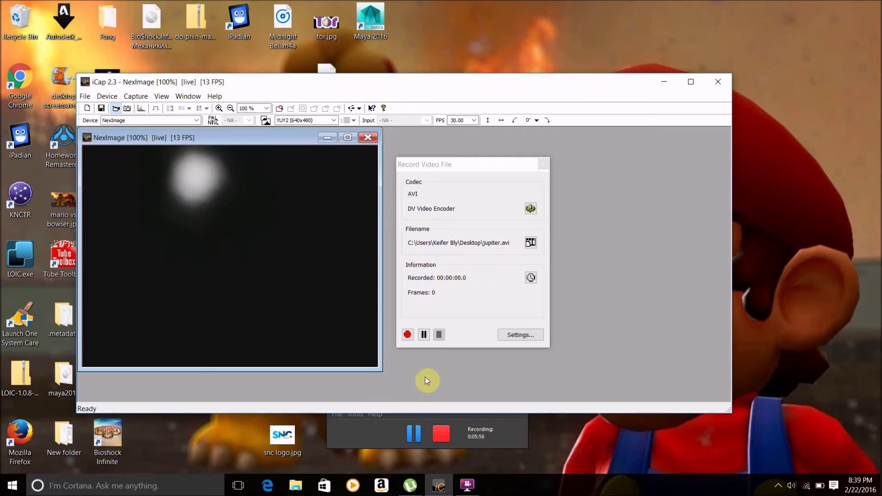
- Record a video of Jupiter from the live camera feed and stop the recording
click(411, 335)
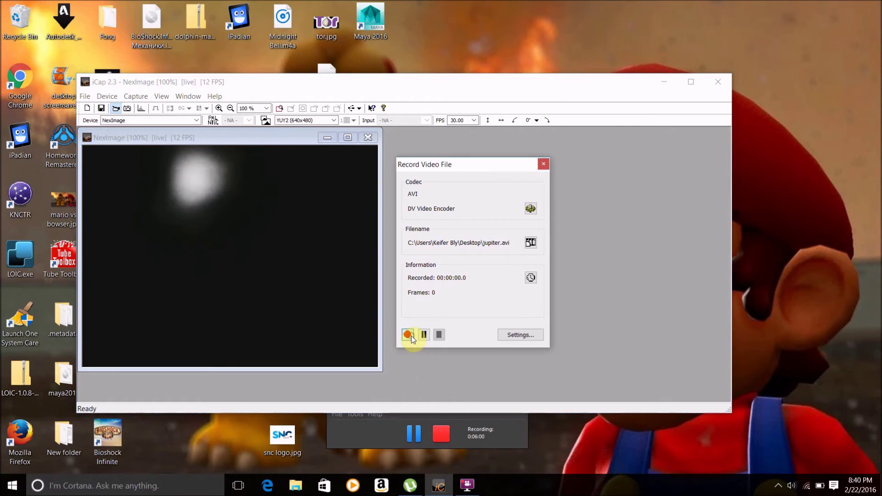
click(409, 335)
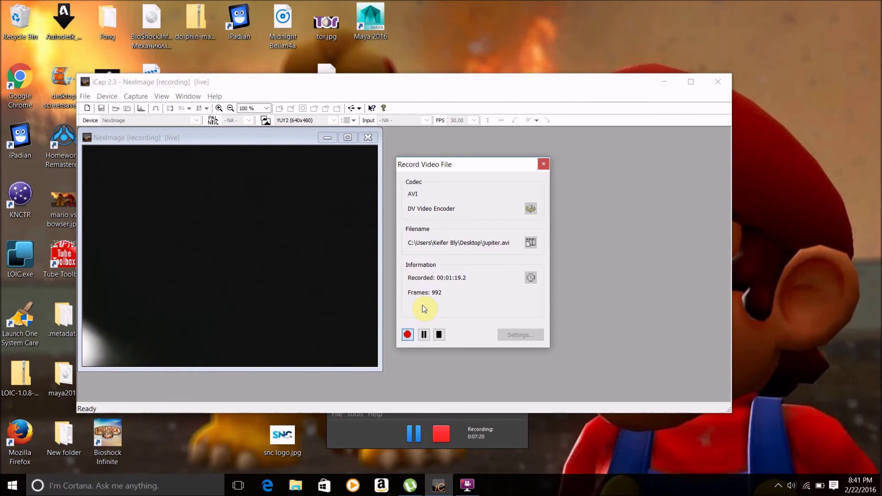
click(437, 338)
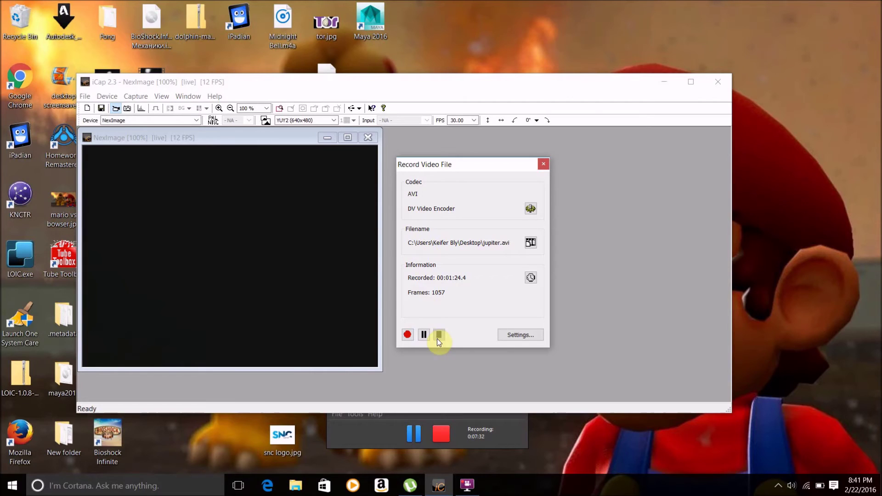
- Move the capture window aside, play jupiter.avi from the desktop, skip ahead through the video, and close the player
drag(298, 86, 604, 150)
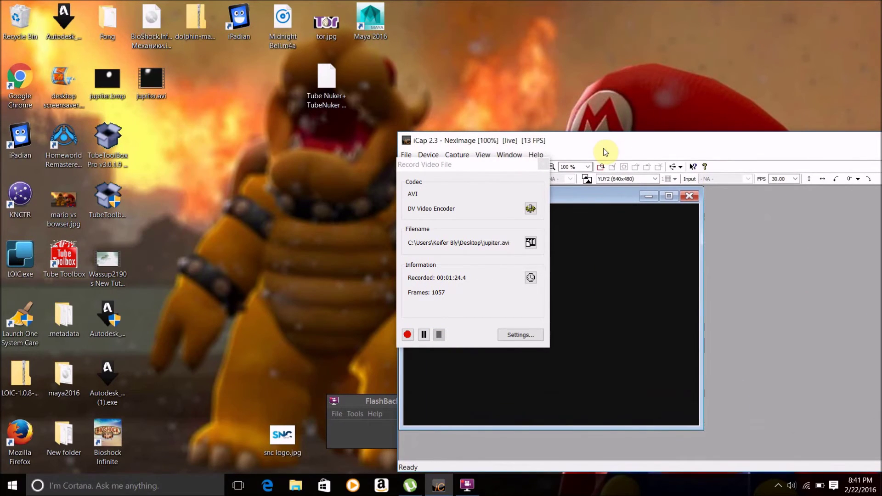
double_click(154, 83)
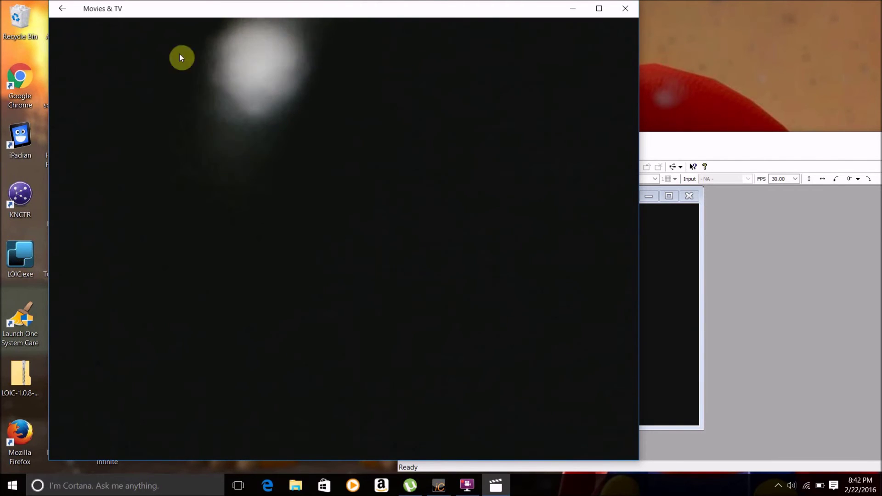
mouse_move(181, 55)
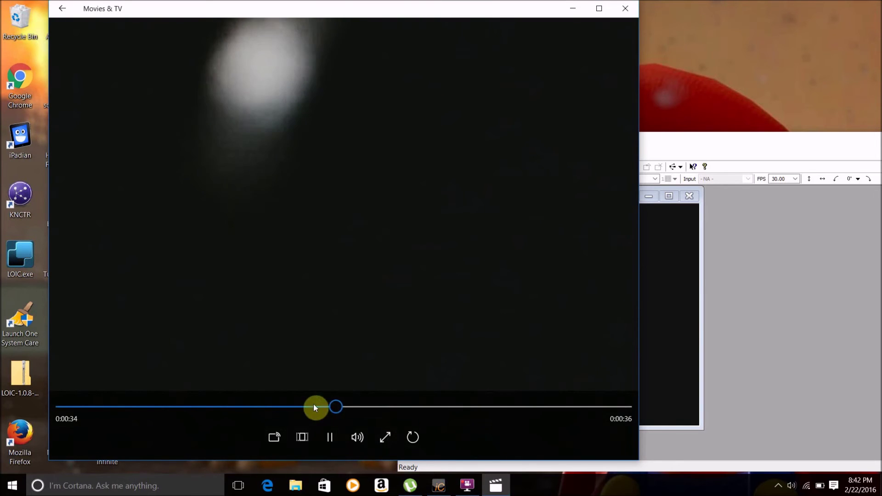
drag(340, 407, 549, 420)
click(625, 8)
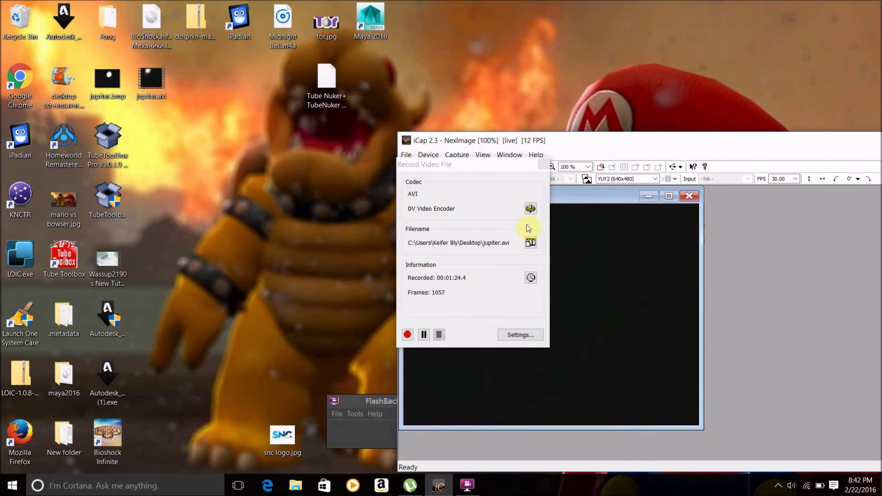
- Change the recording's target video file to moon on the Desktop and accept the recording settings
click(531, 243)
click(720, 376)
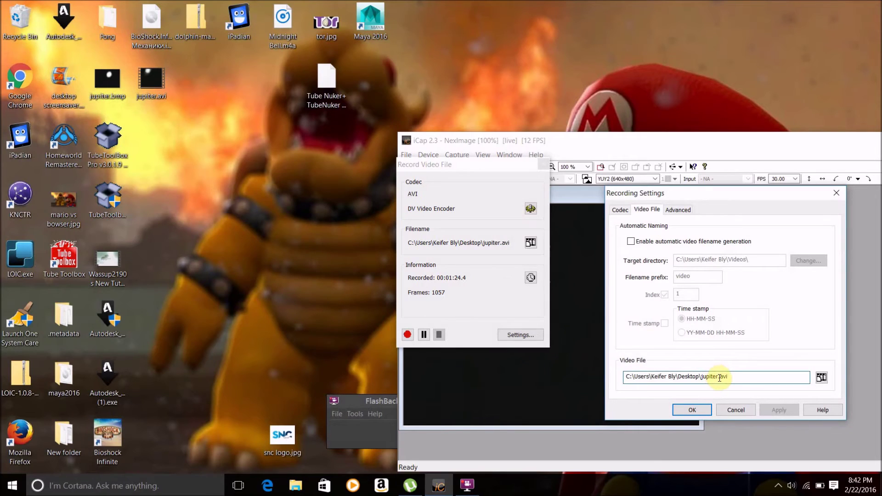
mouse_move(717, 377)
mouse_down()
mouse_move(694, 376)
mouse_move(703, 376)
mouse_up()
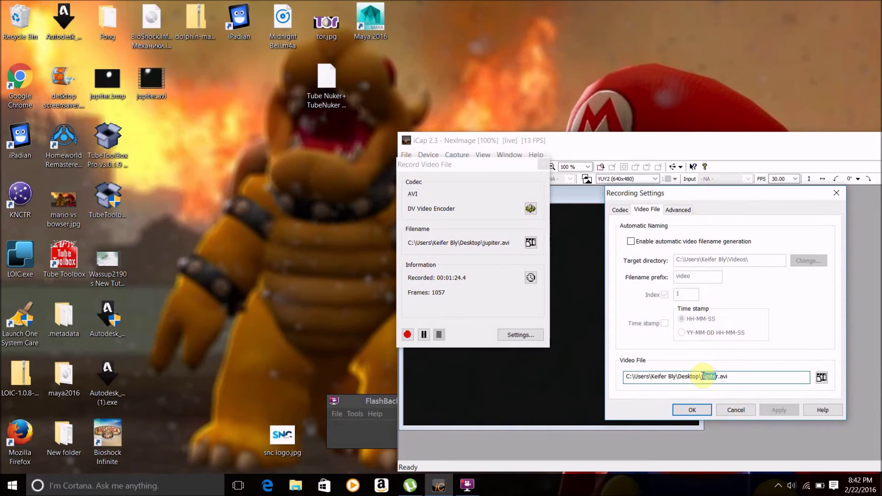
click(703, 375)
drag(719, 377, 701, 374)
click(728, 372)
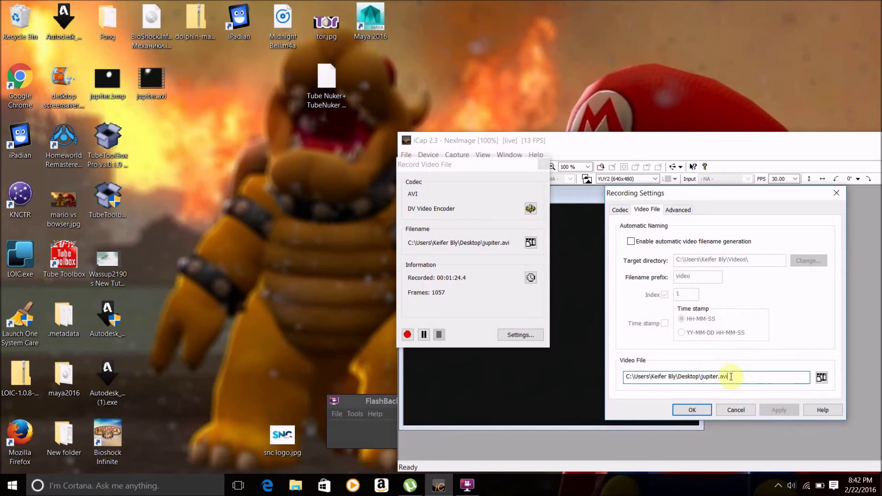
drag(719, 376, 702, 377)
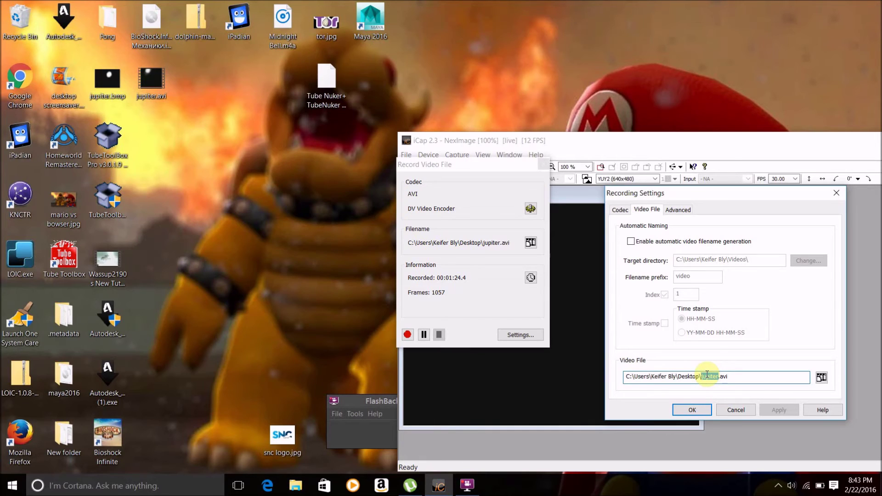
click(824, 376)
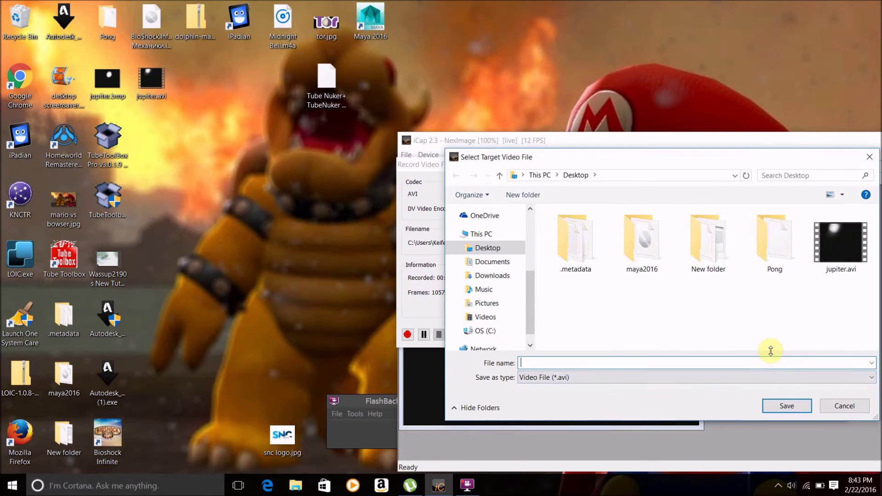
text(moon)
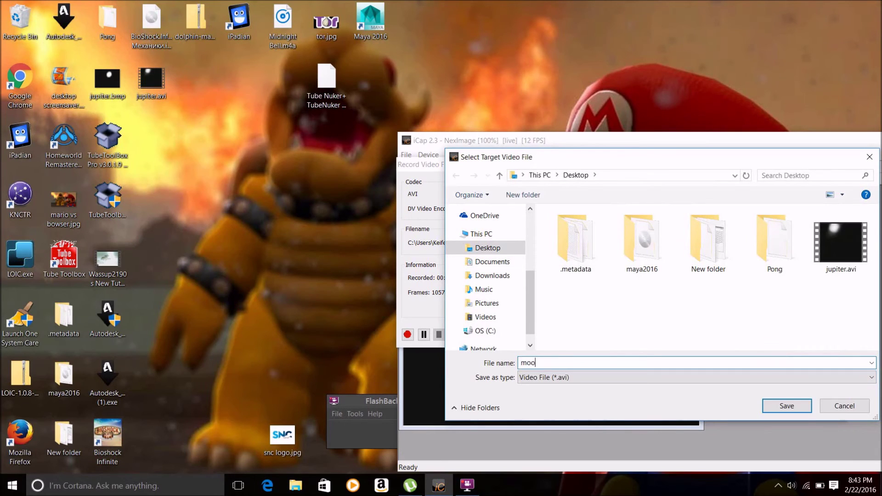
click(768, 405)
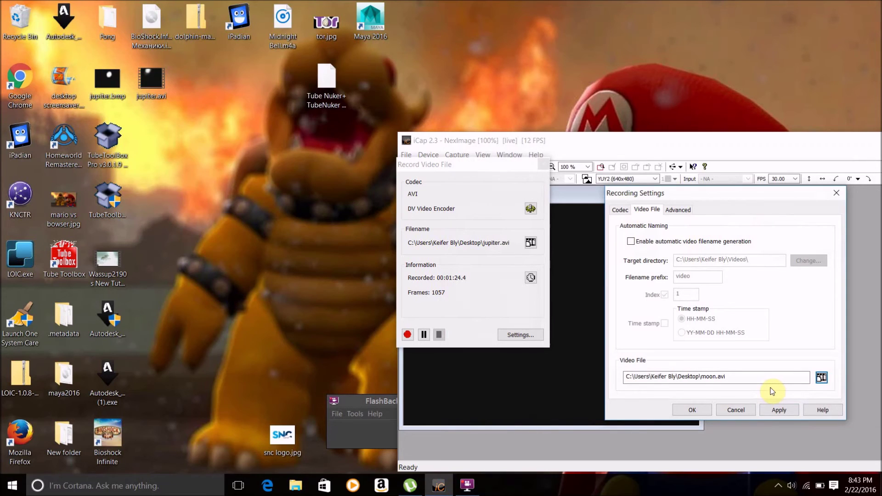
click(771, 408)
click(699, 407)
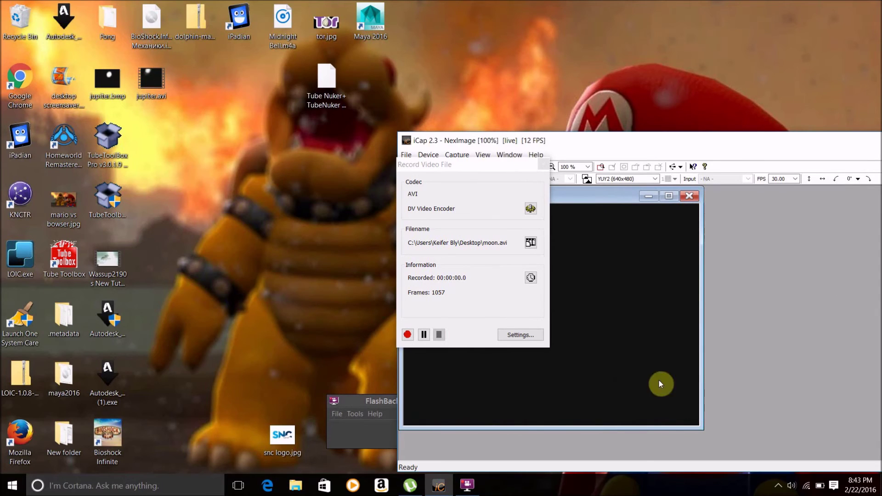
- Move the Record Video File window clear of the capture window, start a paused recording, and resume it to record the Moon video
drag(503, 166, 280, 173)
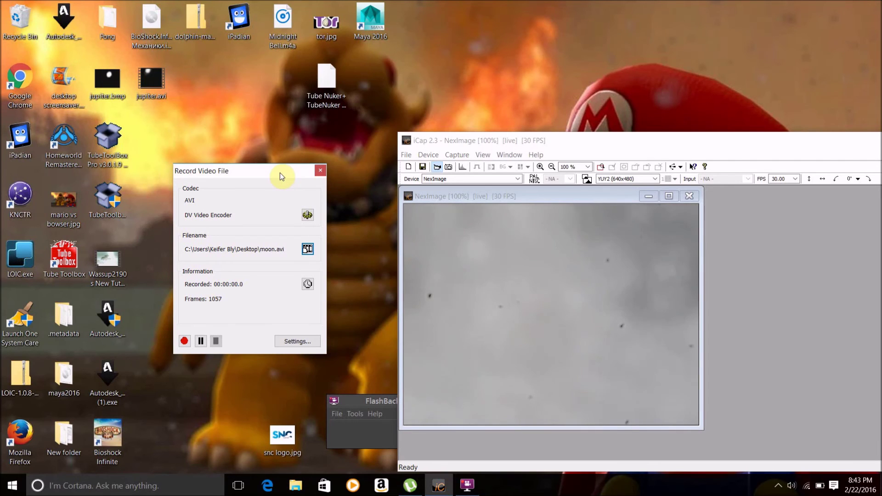
click(456, 157)
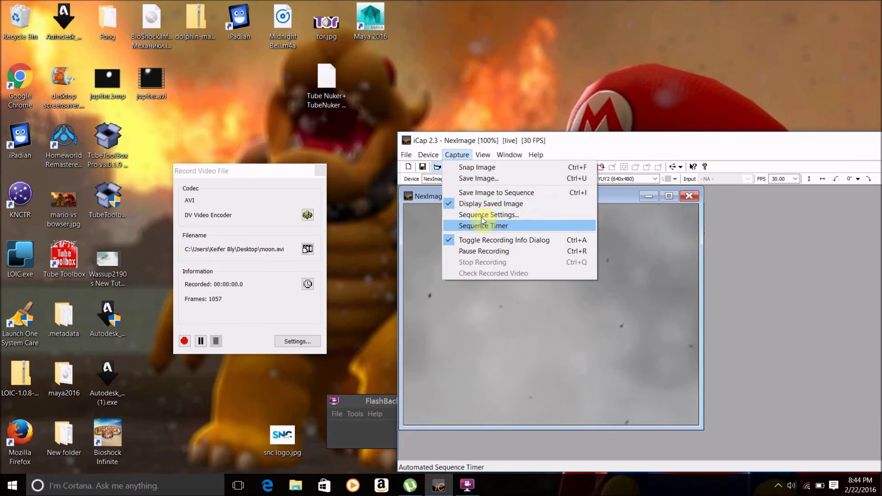
click(484, 248)
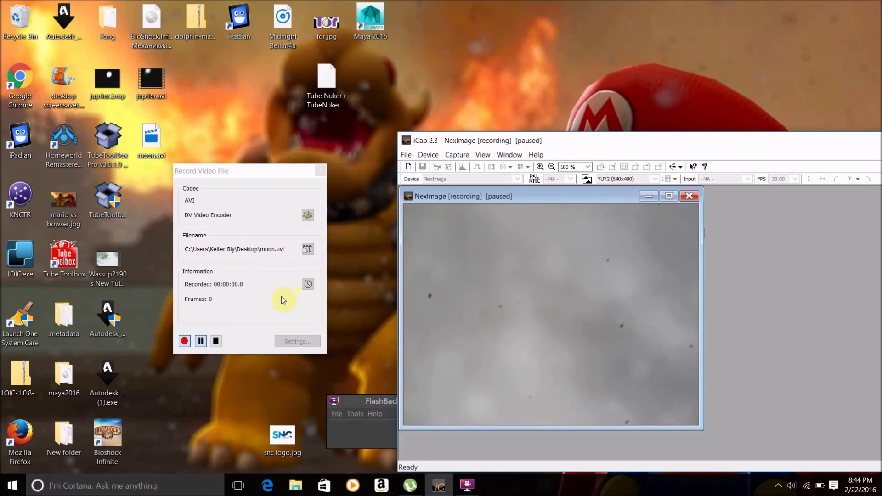
click(229, 250)
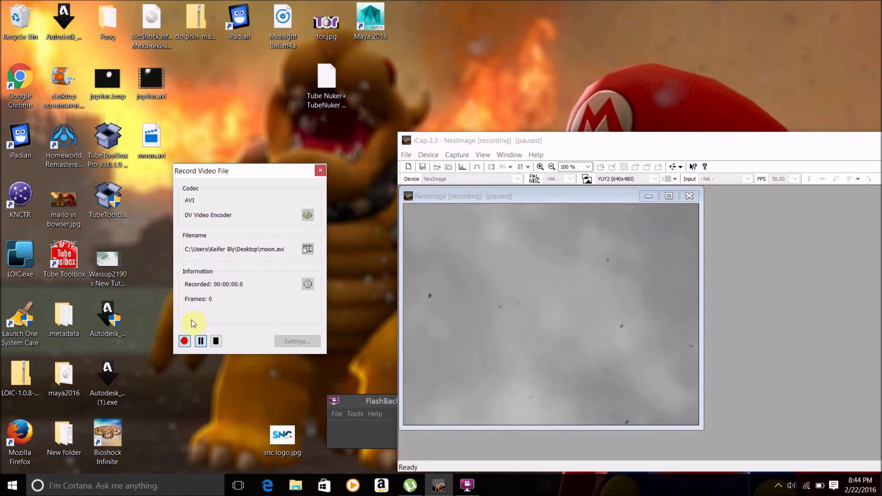
click(200, 341)
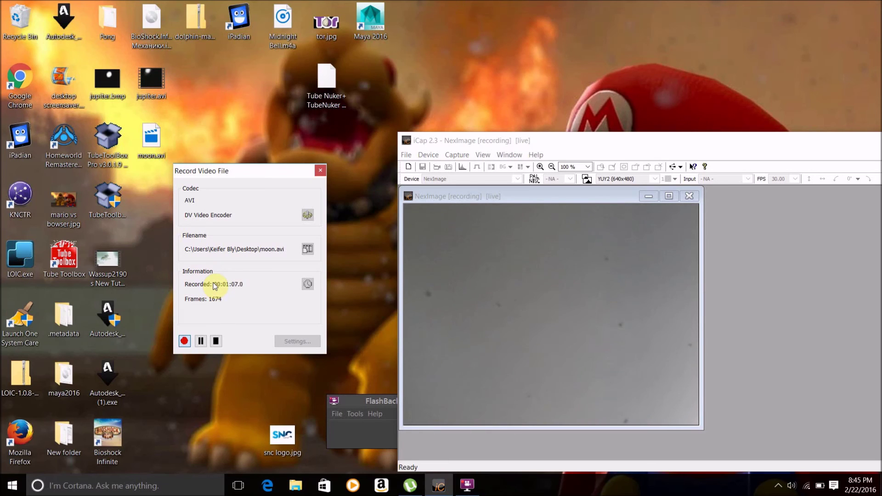
click(339, 433)
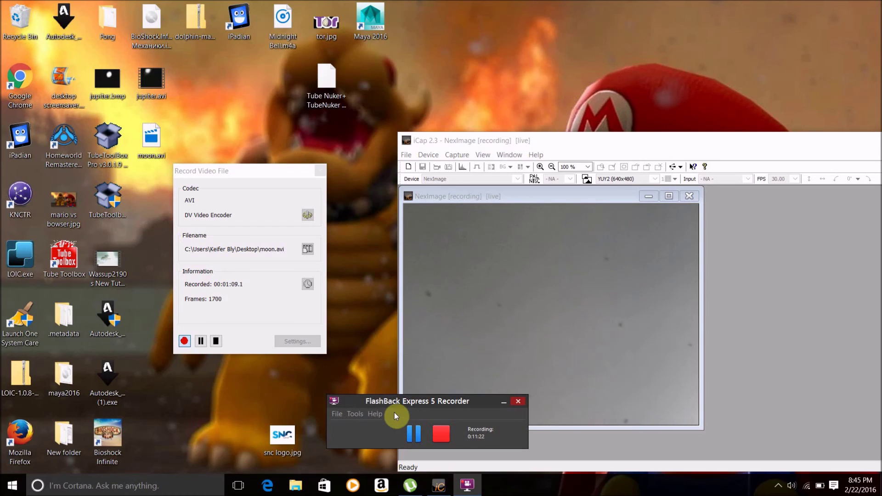